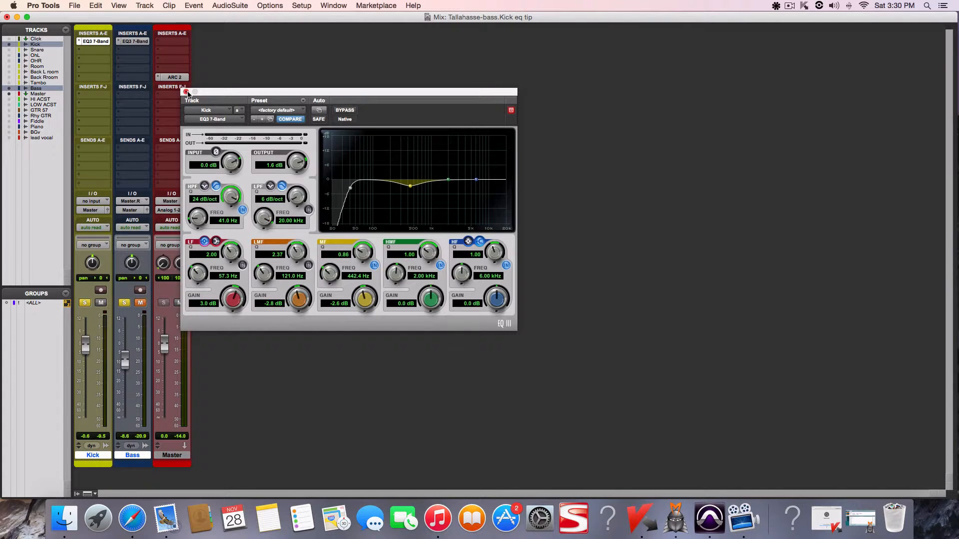
Swap the Kick EQ for the Bass track's EQ, mute Kick, unmute Bass, and play the bass with the EQ window moved off the channel strips.
click(186, 92)
click(135, 42)
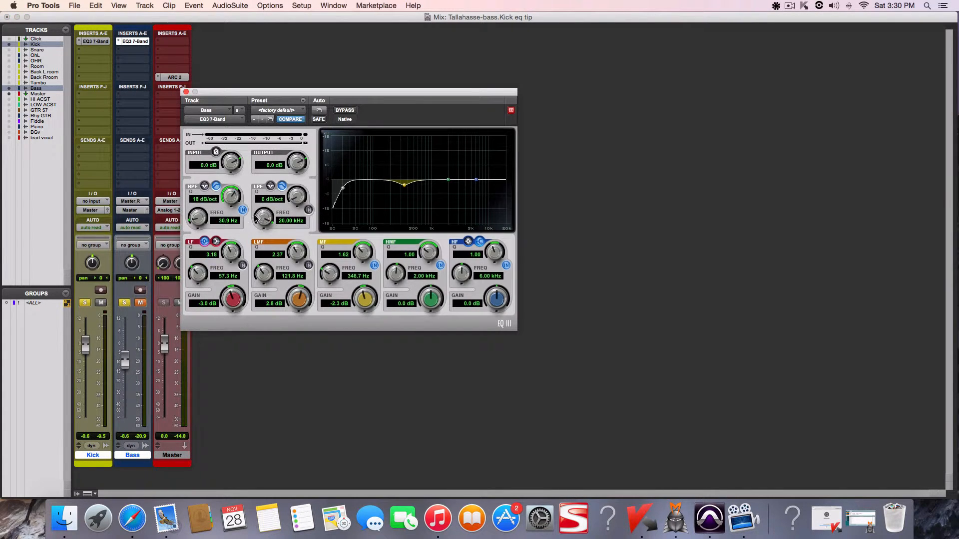
click(99, 303)
click(142, 304)
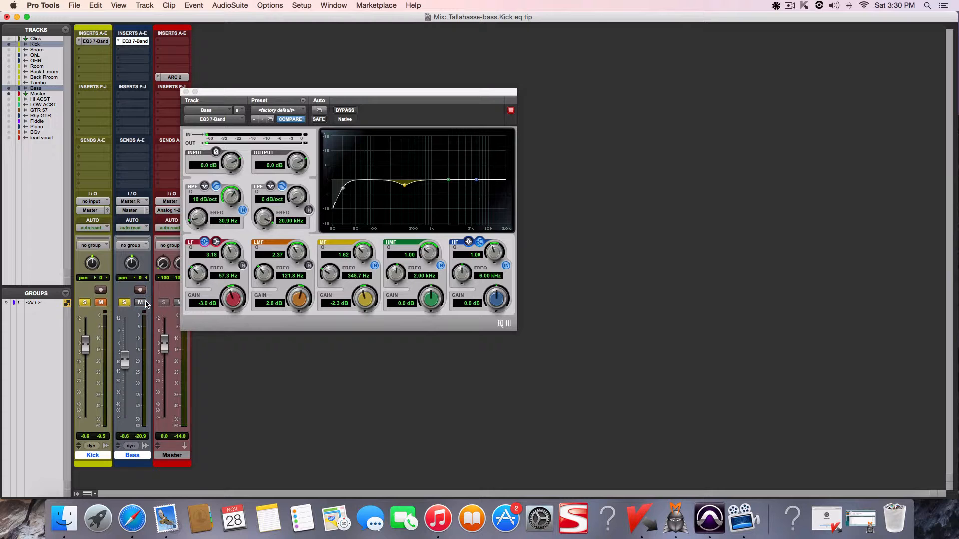
key(space)
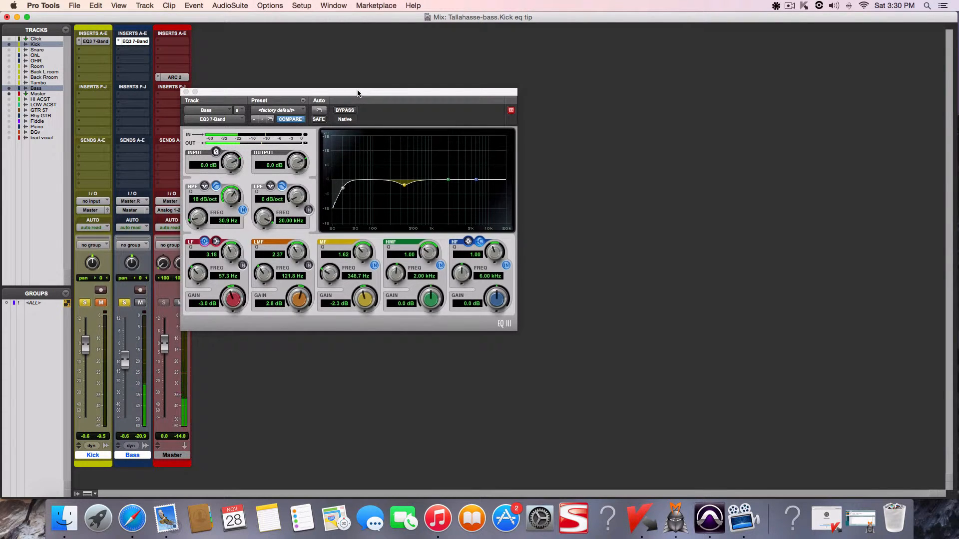
drag(360, 92, 433, 91)
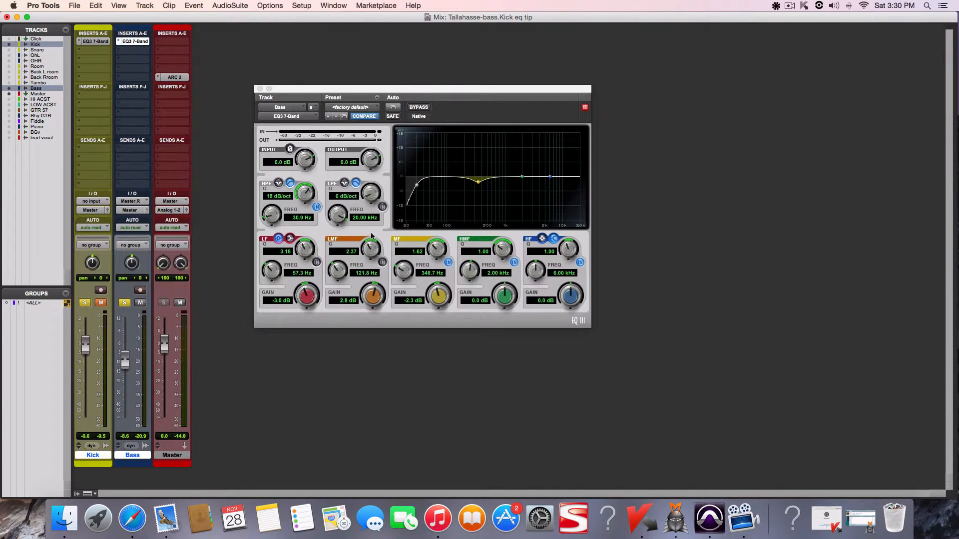
drag(415, 92, 465, 80)
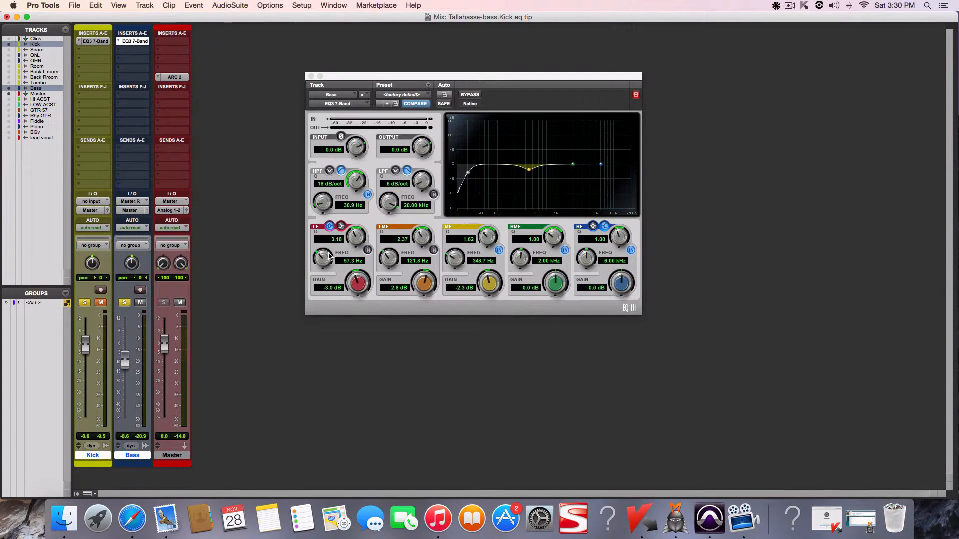
Unmute the Kick track, keep the Bass EQ window open, and open the Kick EQ in a second window beside it.
click(101, 303)
drag(603, 76, 778, 72)
click(811, 92)
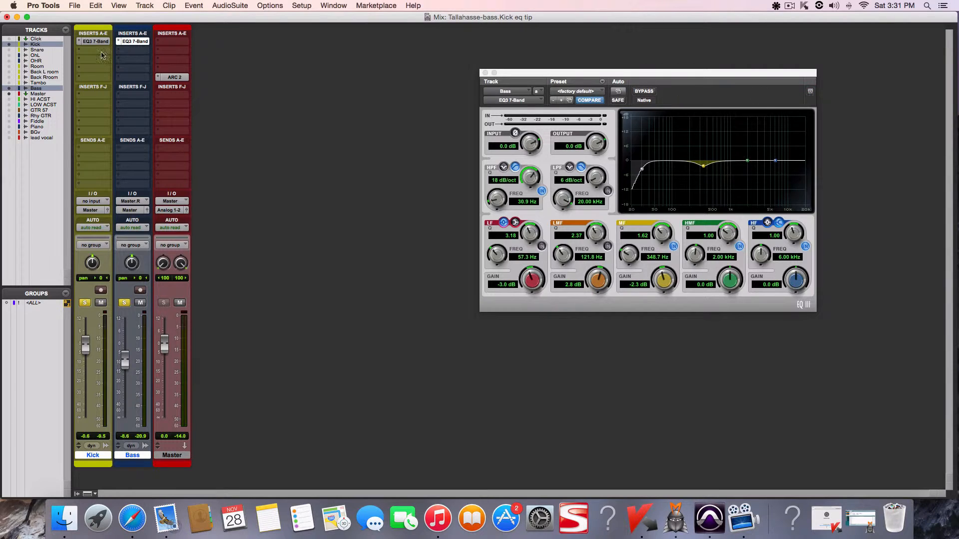
click(97, 43)
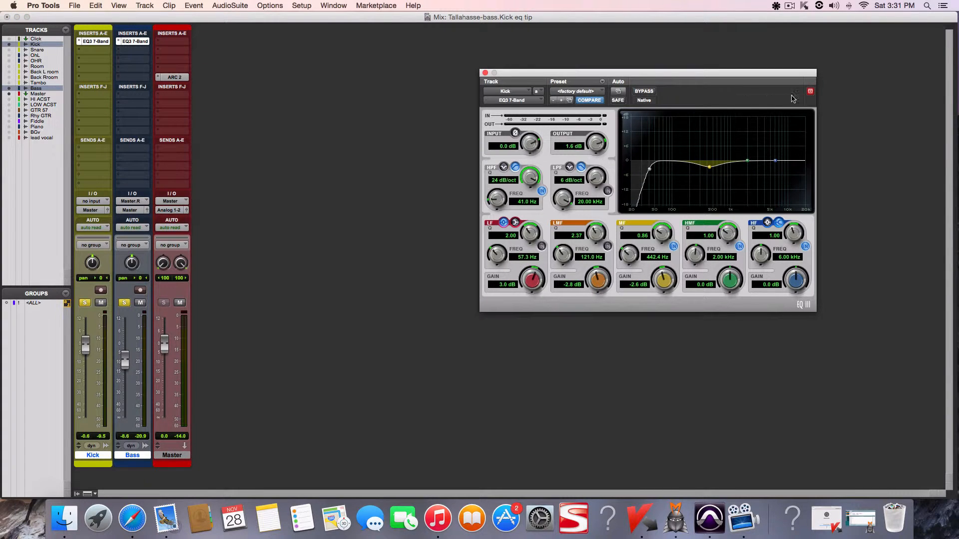
drag(768, 78, 430, 66)
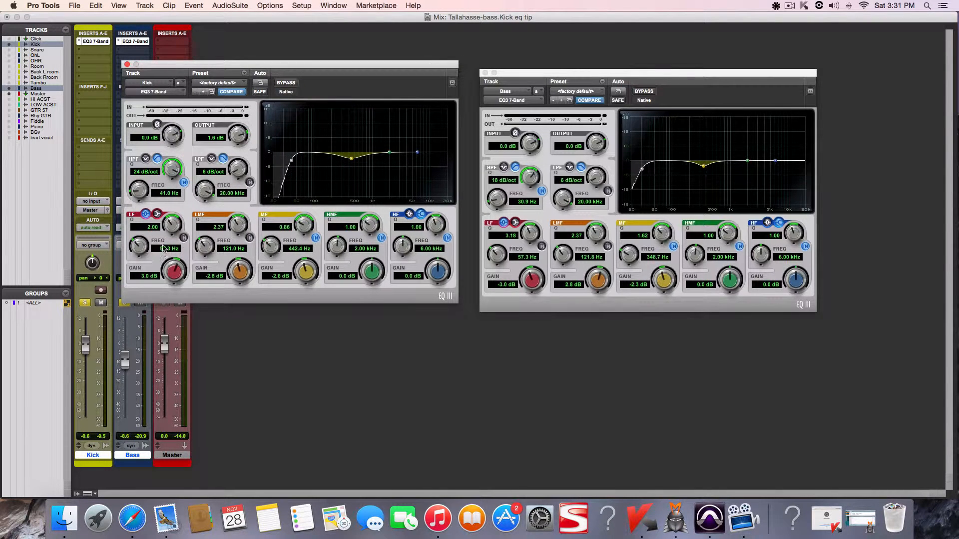
Enable the Kick EQ's LF band as a 3.0 dB boost at 57.3 Hz and adjust its frequency by ear.
click(183, 238)
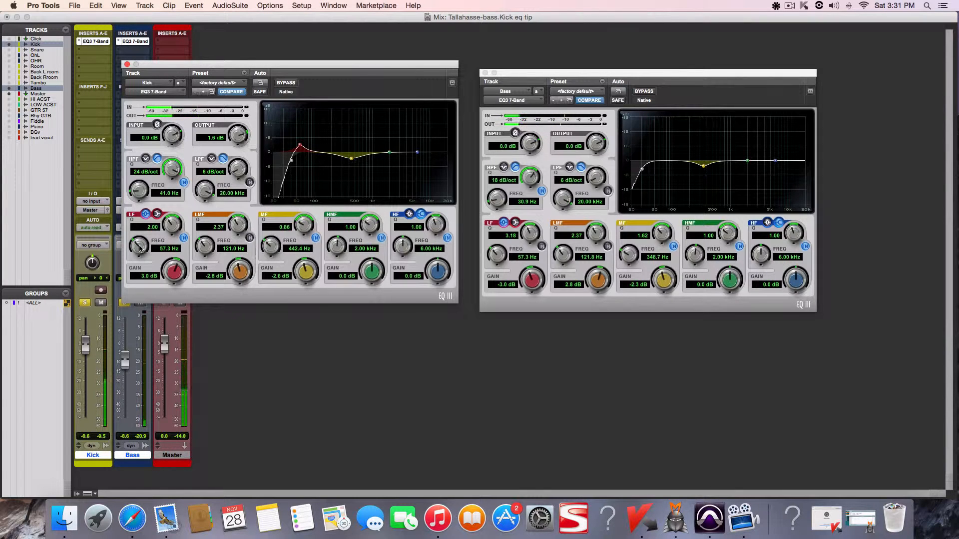
mouse_move(140, 248)
mouse_down()
mouse_move(148, 245)
mouse_move(130, 266)
mouse_move(135, 252)
mouse_up()
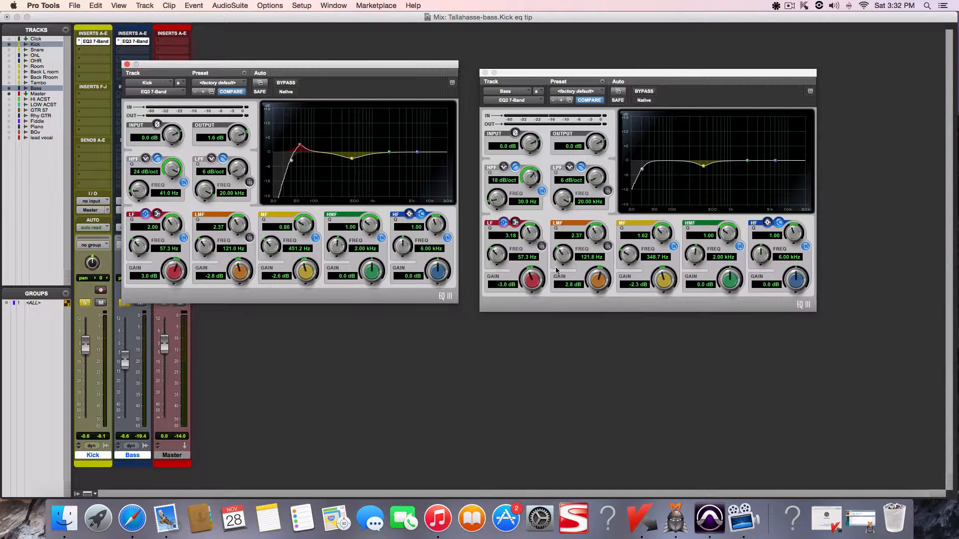
Enable the Bass EQ's LMF boost of 2.8 dB at 121.8 Hz, switching the band off and on during playback to compare.
click(609, 247)
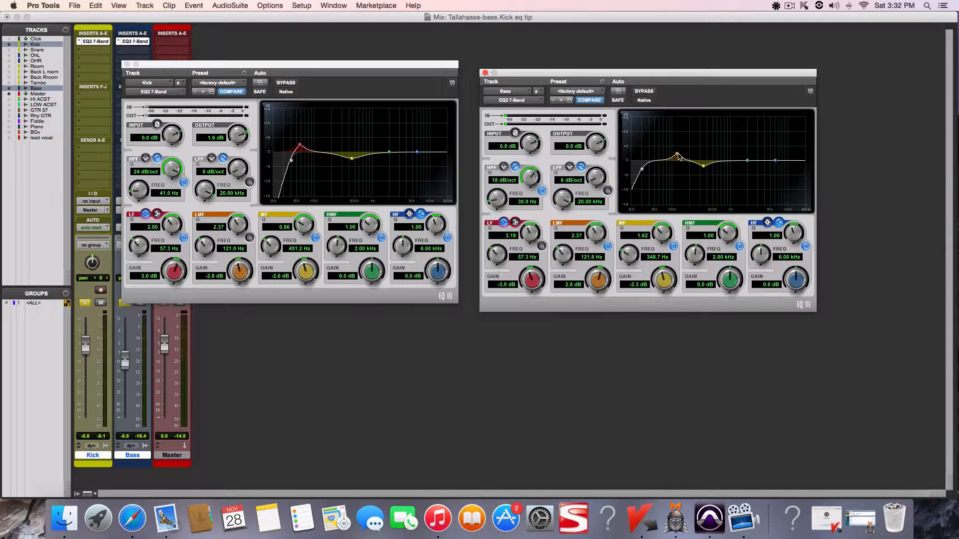
key(space)
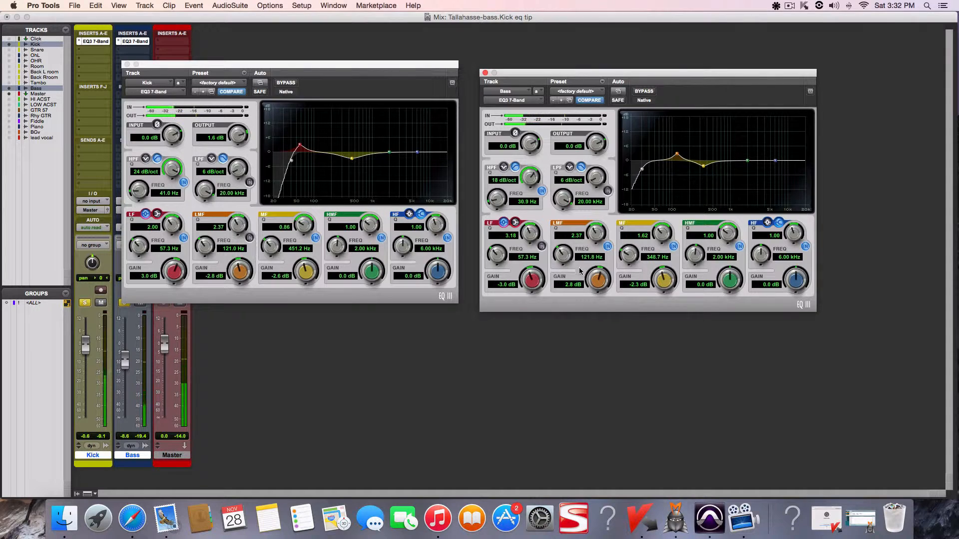
click(607, 247)
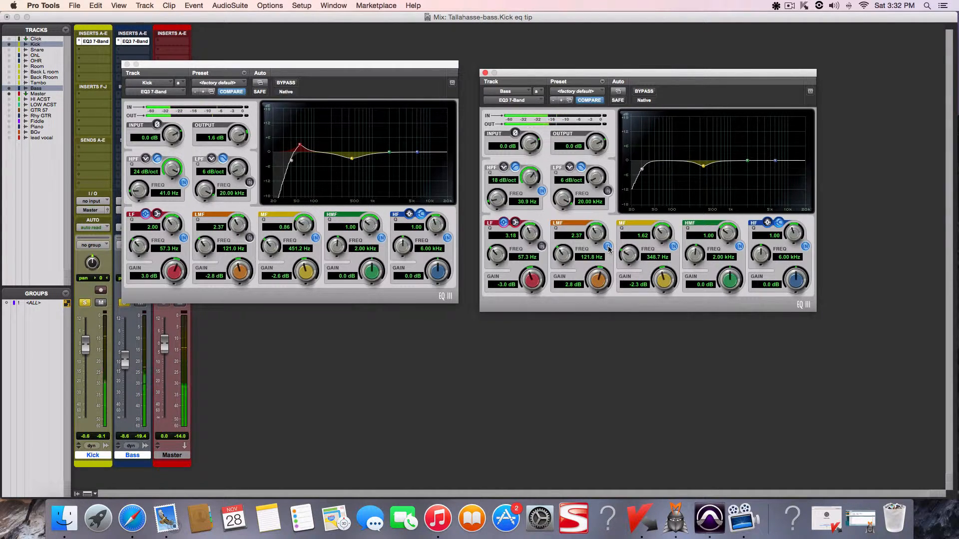
click(607, 247)
click(608, 247)
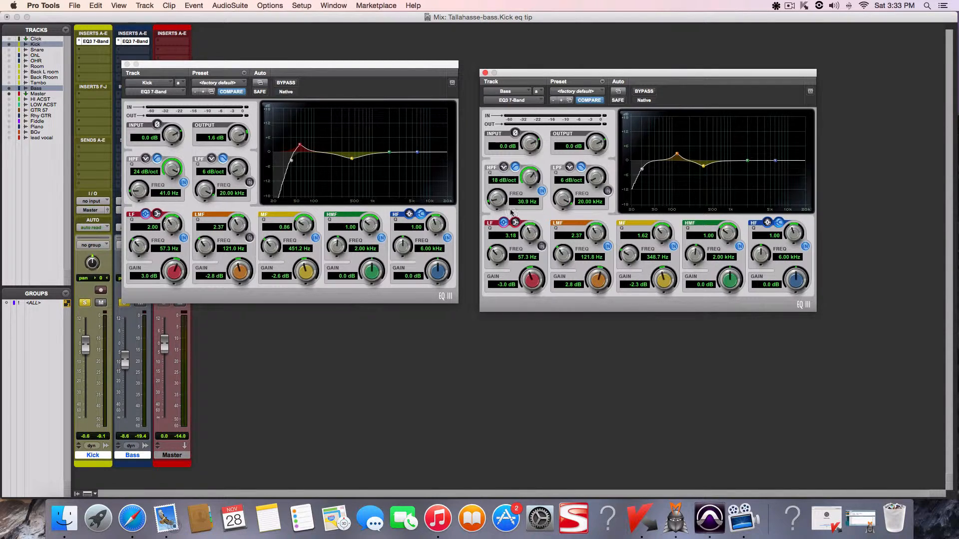
Enable the Bass EQ's LF cut of -3.0 dB at 57.3 Hz and the Kick EQ's LMF cut of -2.8 dB at 121.0 Hz.
click(542, 248)
click(250, 238)
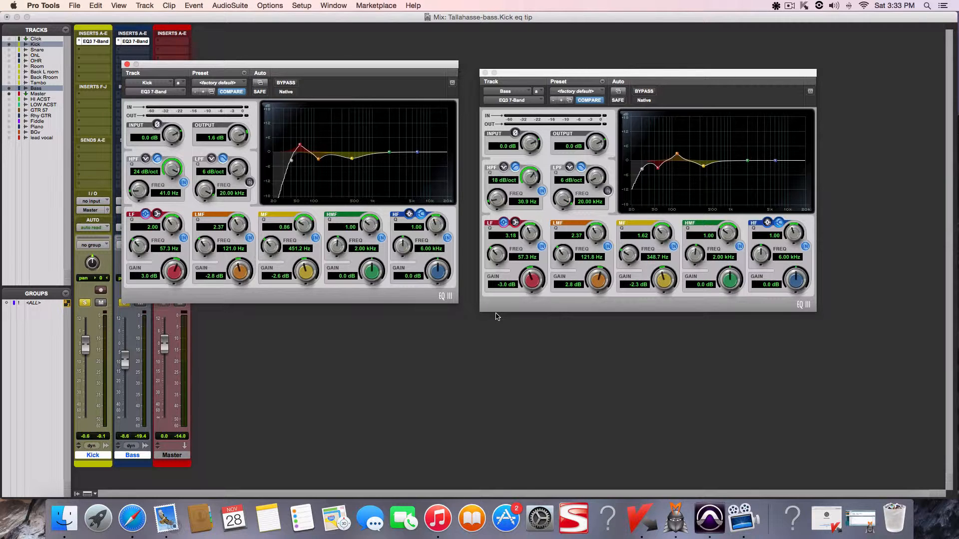
Play the mix and align the Kick and Bass EQ windows side by side, clear of the Kick and Bass channel strips.
key(space)
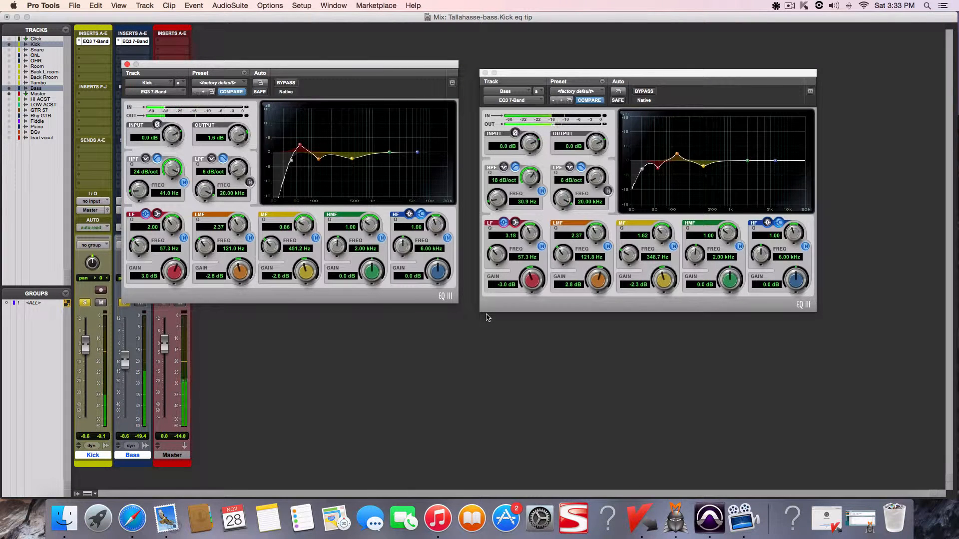
drag(546, 73, 588, 44)
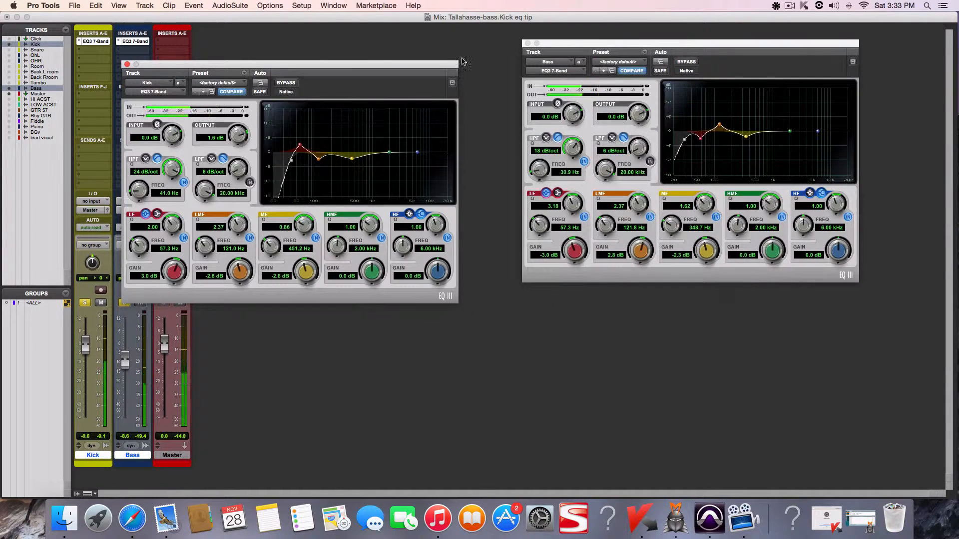
drag(452, 65, 511, 43)
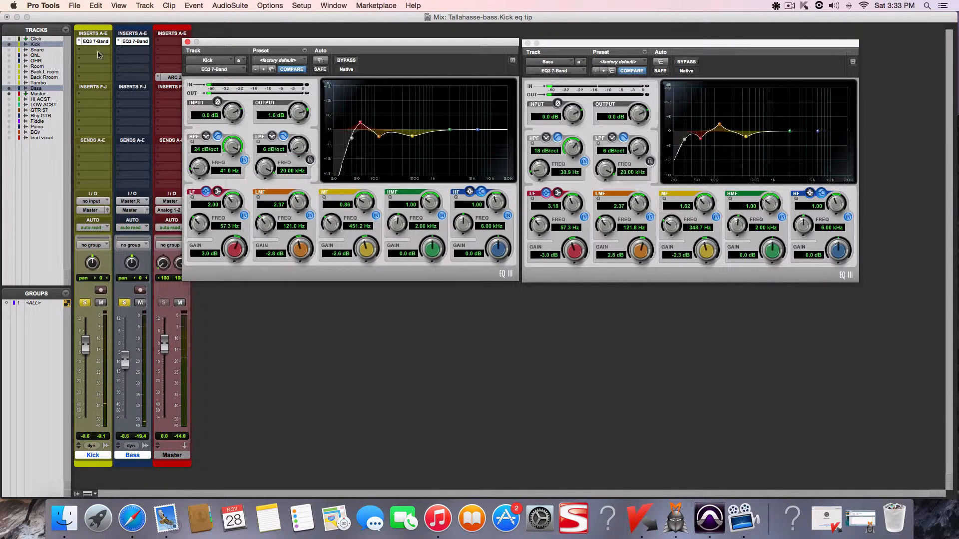
Compare the kick and bass with and without EQ by bypassing and re-enabling both EQs together during playback.
alt+super+click(134, 42)
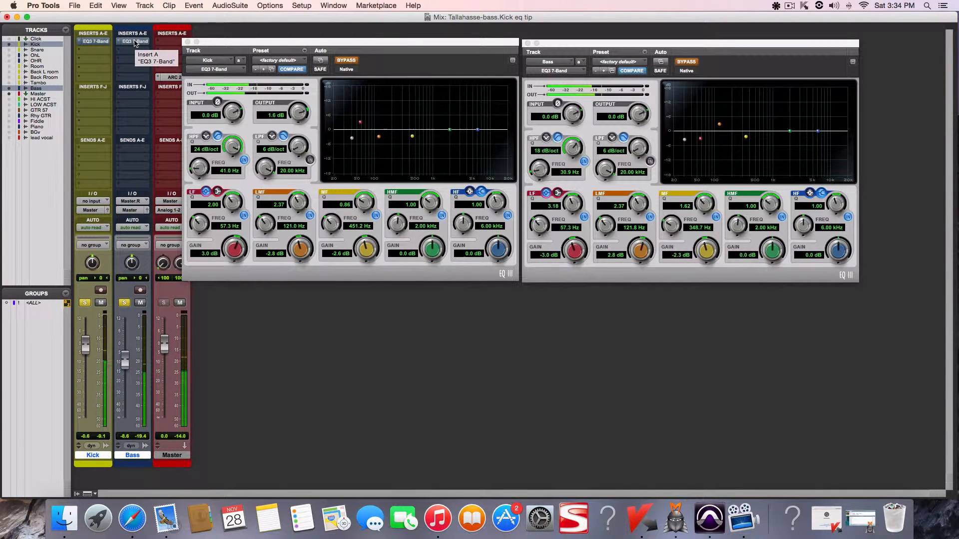
alt+super+click(135, 43)
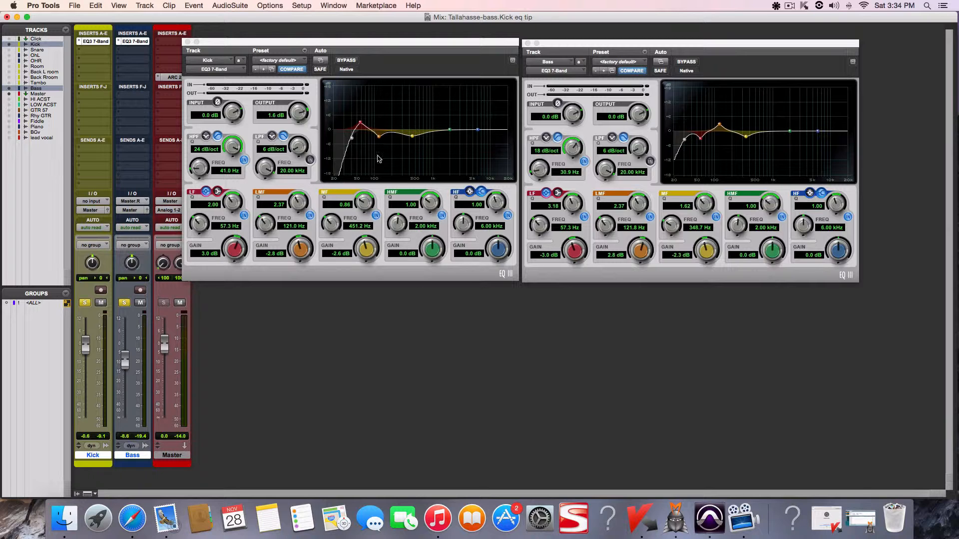
key(space)
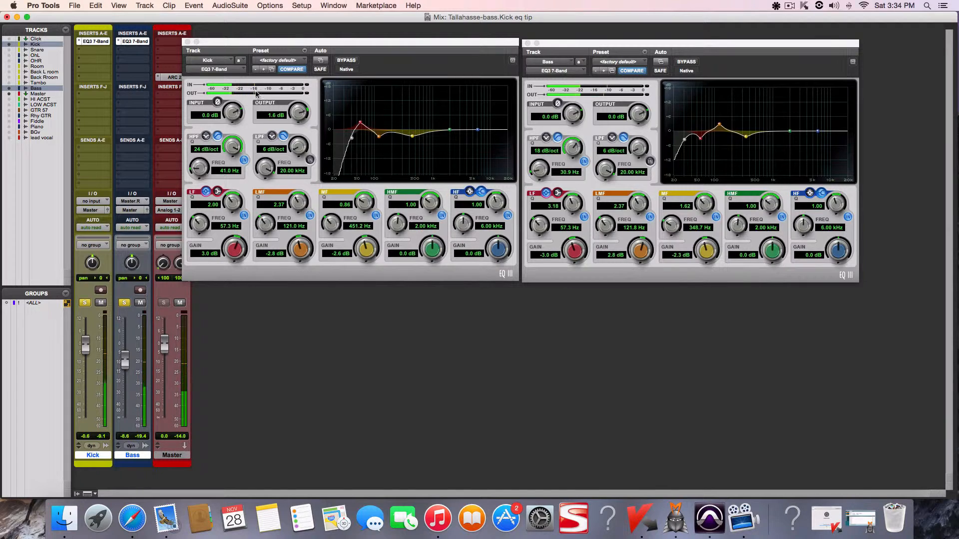
alt+super+click(140, 44)
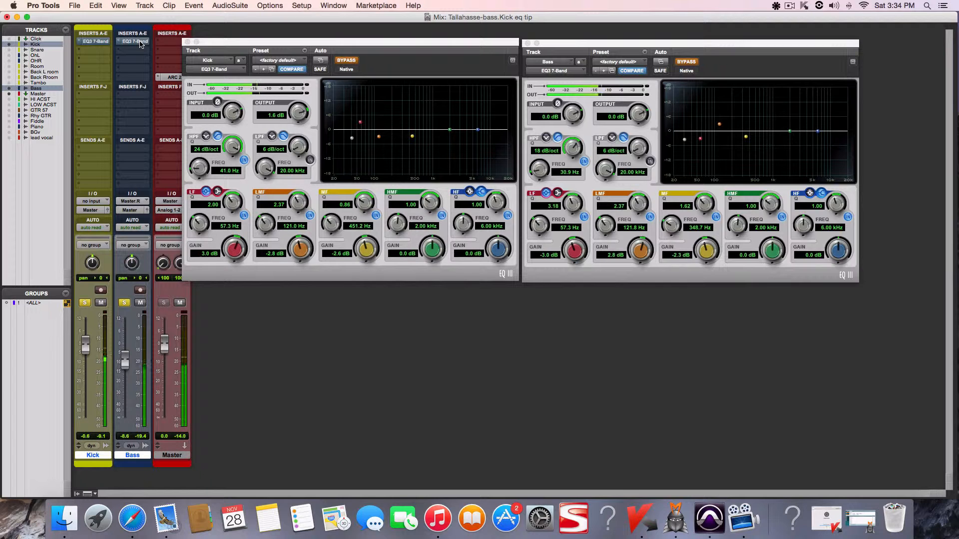
alt+super+click(142, 44)
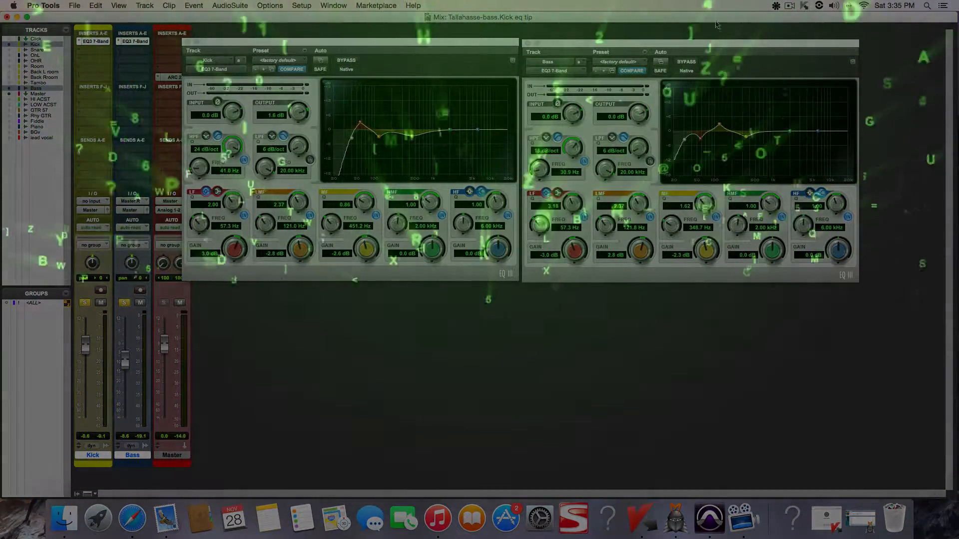
click(790, 6)
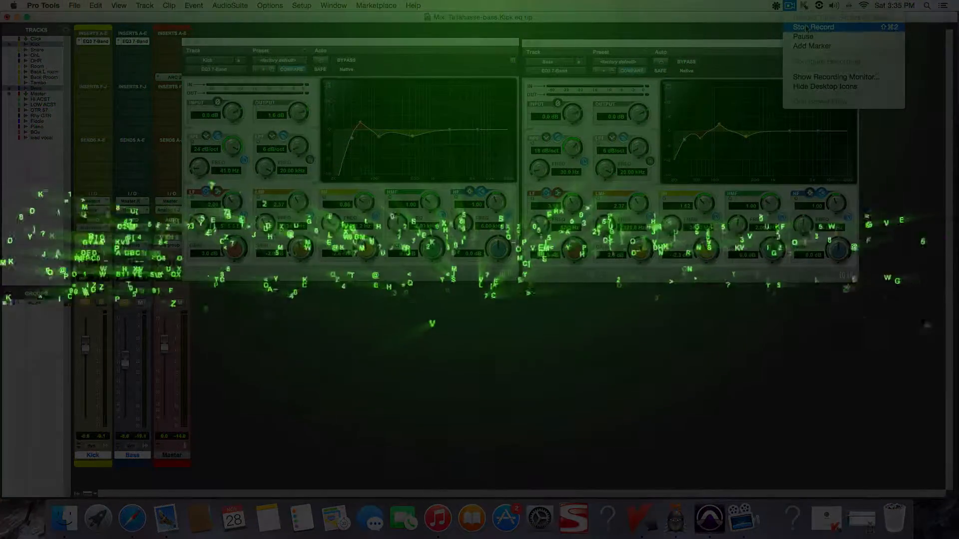